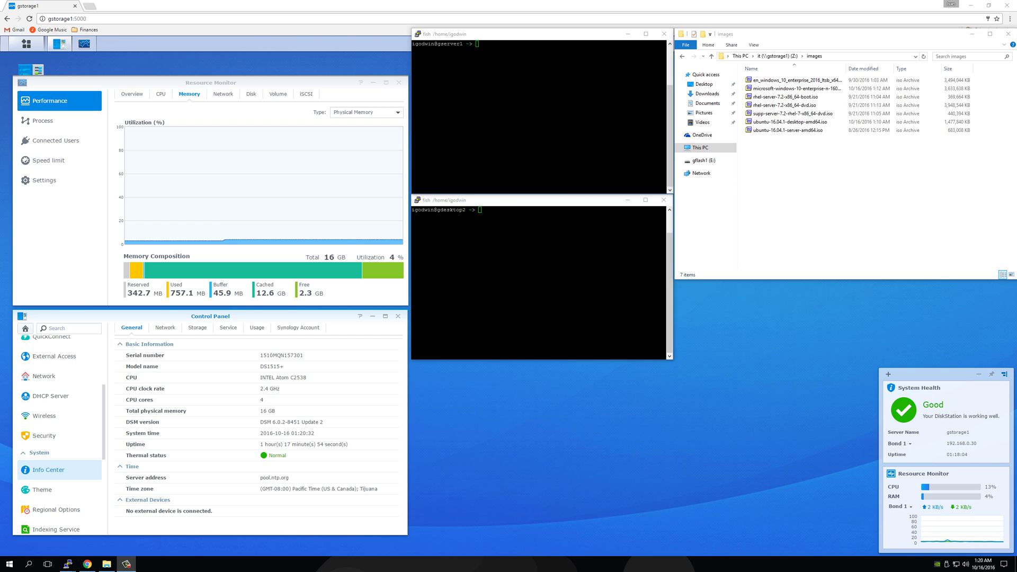
Cycle through the gserver1 and gdesktop2 terminals, ending on the images folder window
key(alt+Tab)
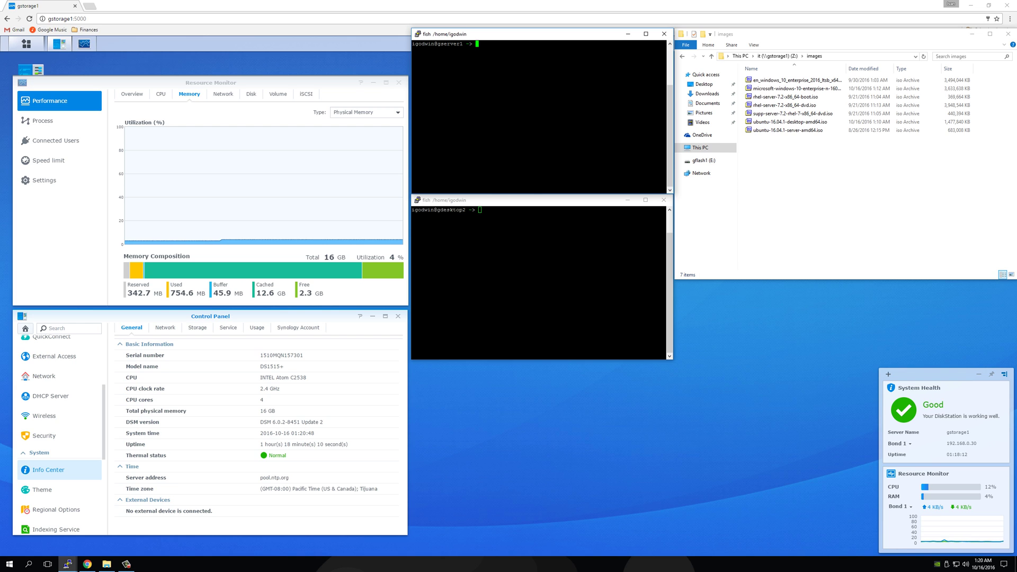
key(alt+Tab)
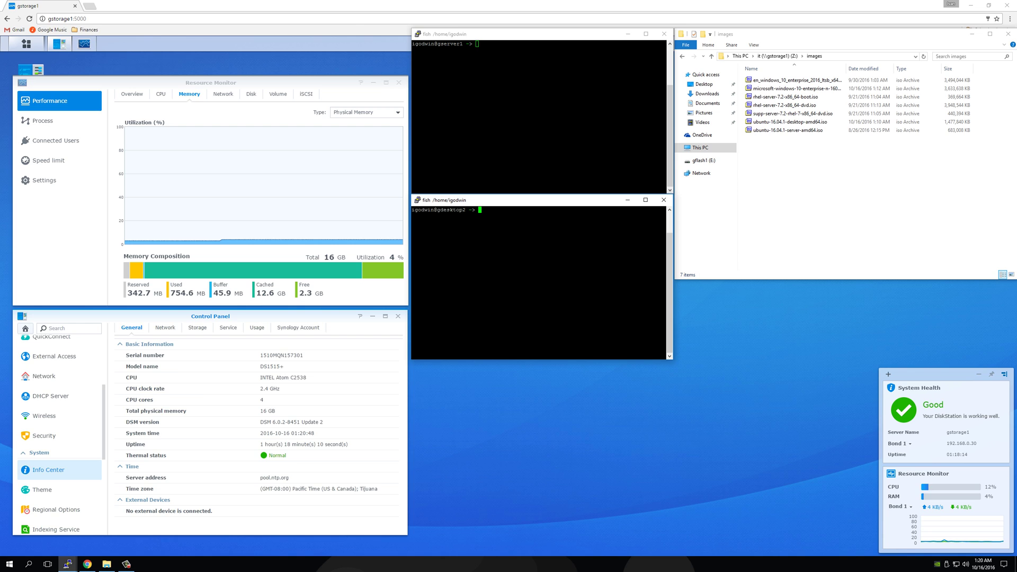
key(alt+Tab)
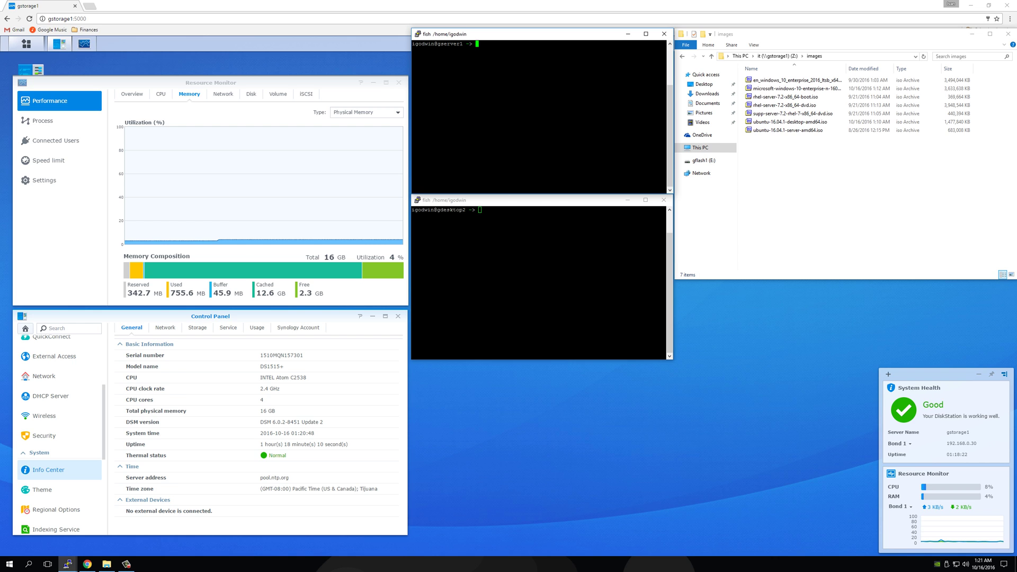
key(alt+Tab)
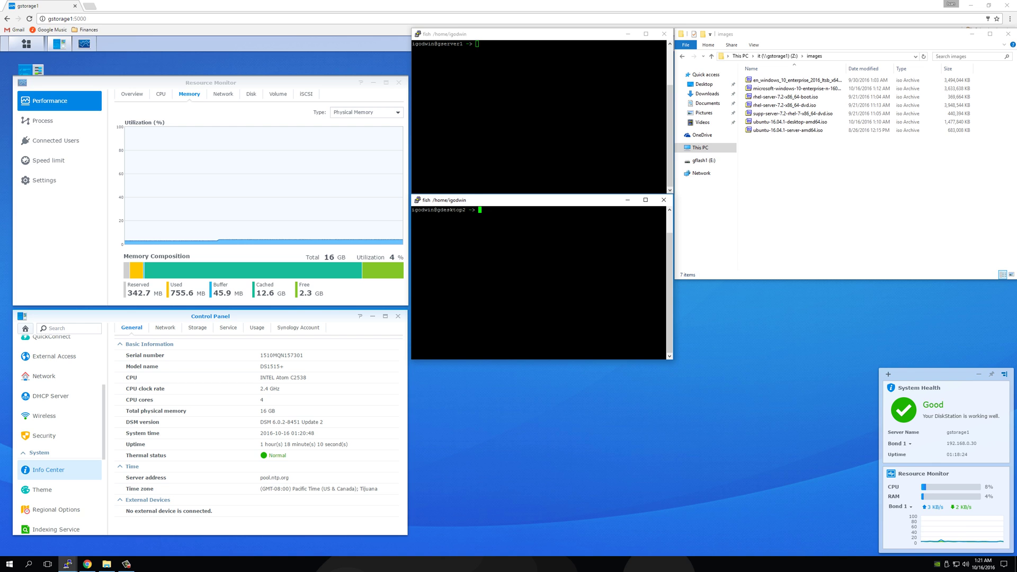
key(alt+Tab)
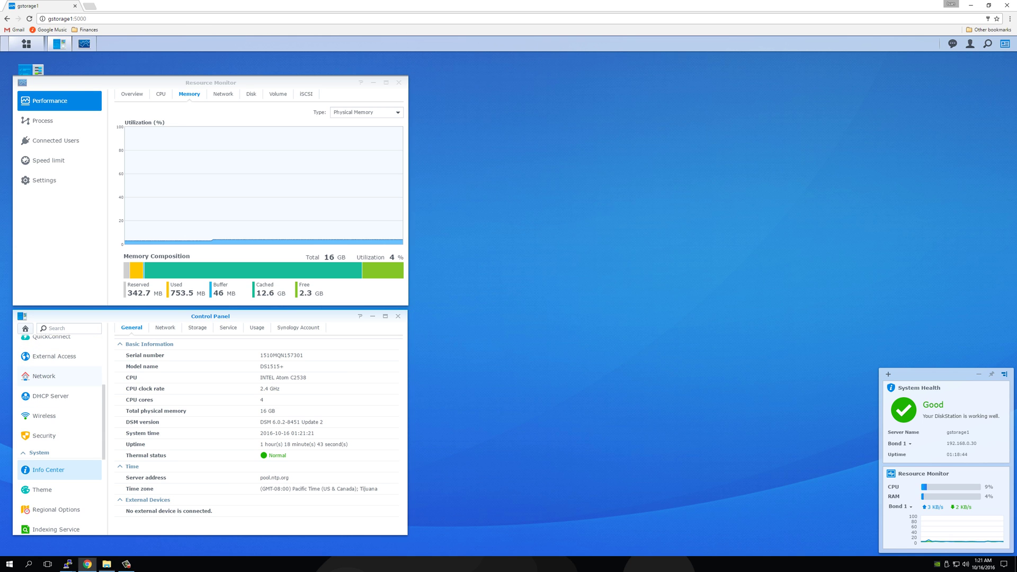
Expand Bond 1 under Network Interface, highlighting its 4000 Mbps combined speed
click(177, 327)
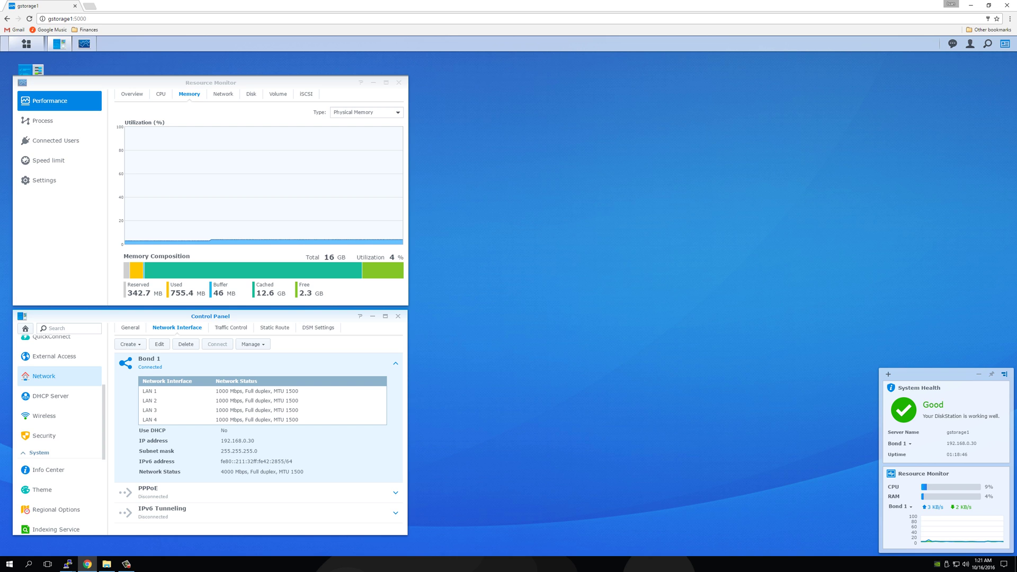
double_click(227, 472)
click(226, 472)
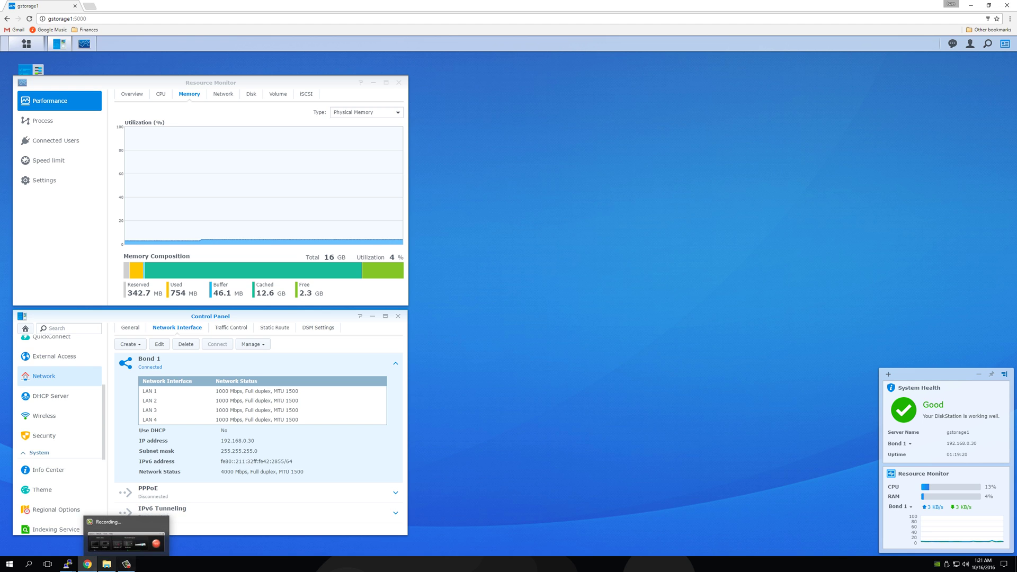
Restore both fish terminal sessions and move gserver1 into temp, listing its contents
click(107, 564)
mouse_move(68, 564)
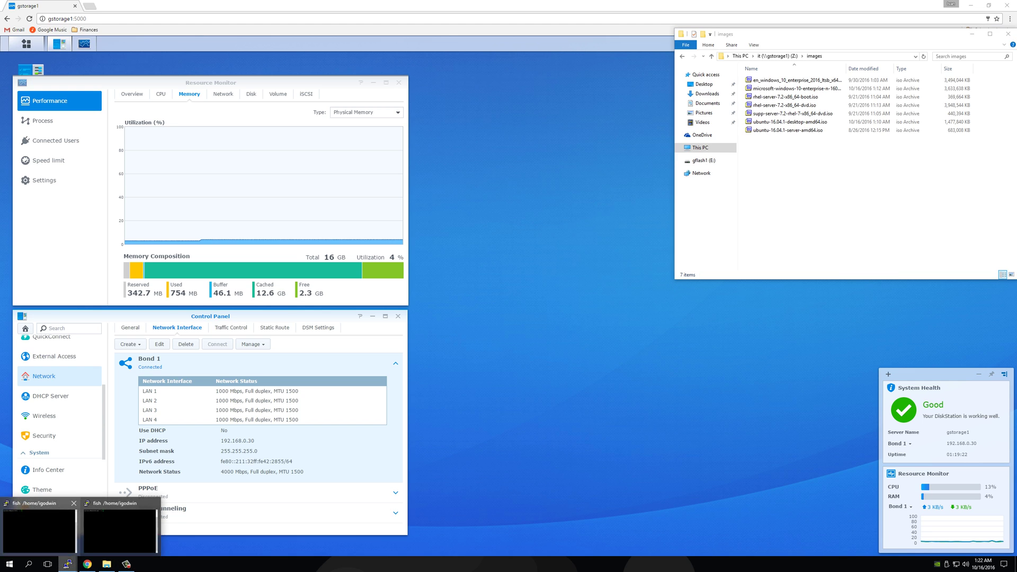
click(38, 529)
click(120, 529)
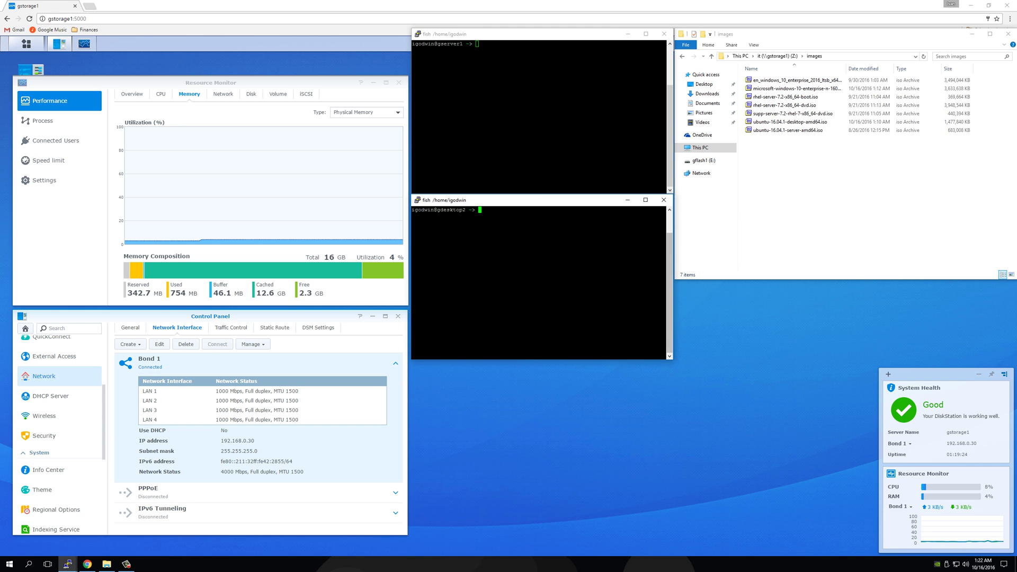
click(541, 120)
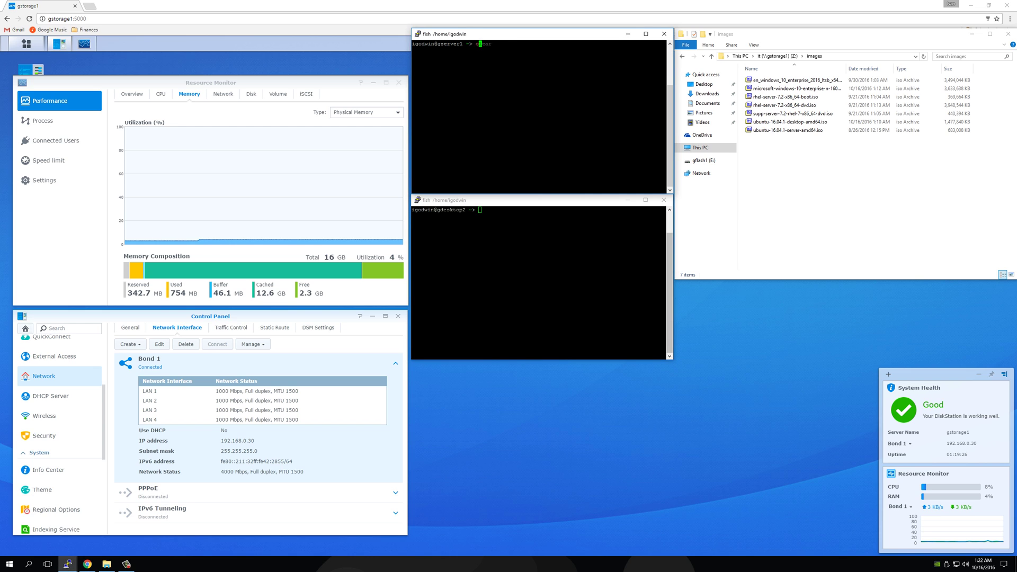
text(cd temp/m)
key(Return)
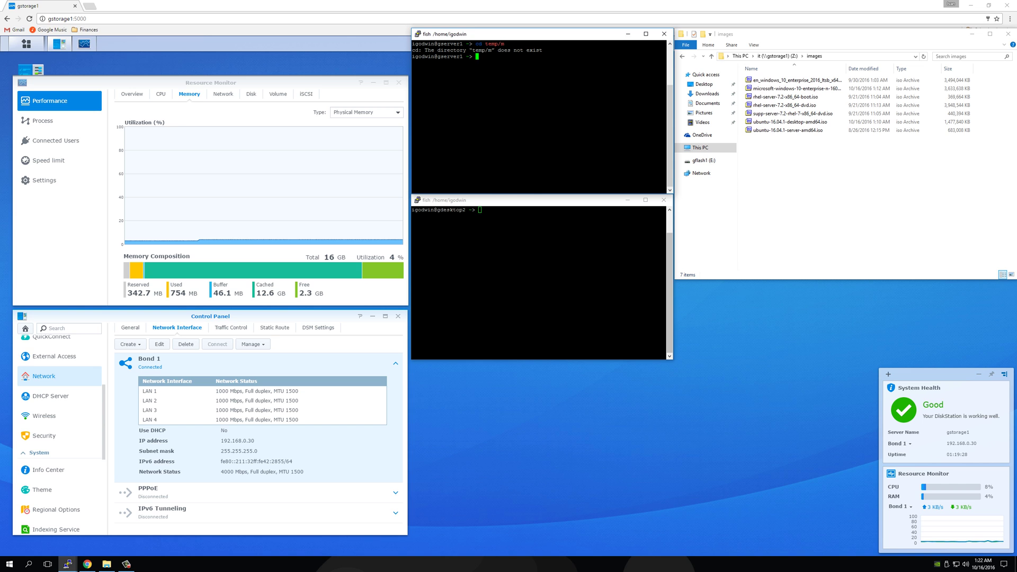
text(cd temp/)
key(Return)
text(ls)
key(Return)
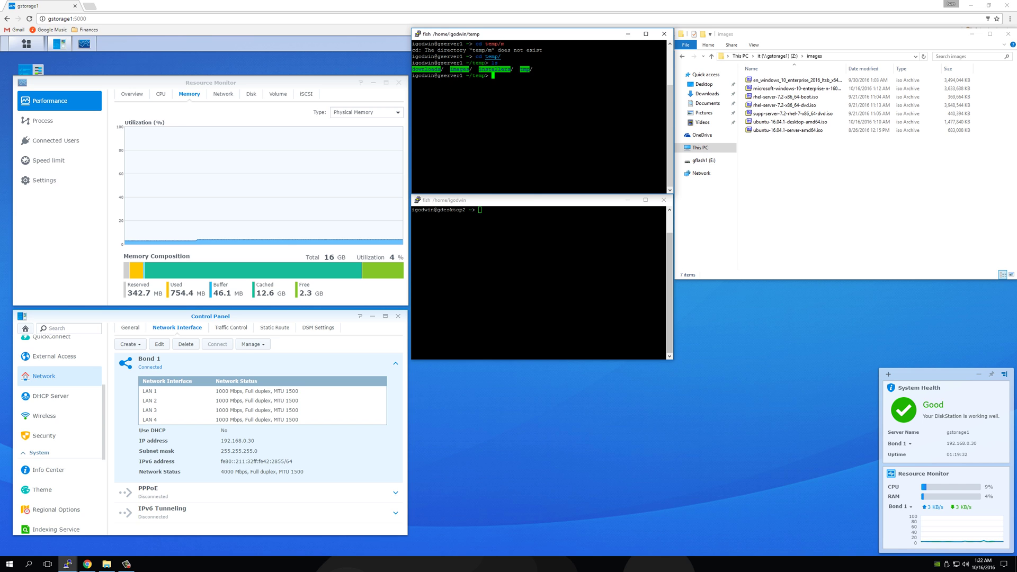
On gdesktop2, change into temp, list it, and clear the screen
key(alt+Tab)
text(cd temp/m)
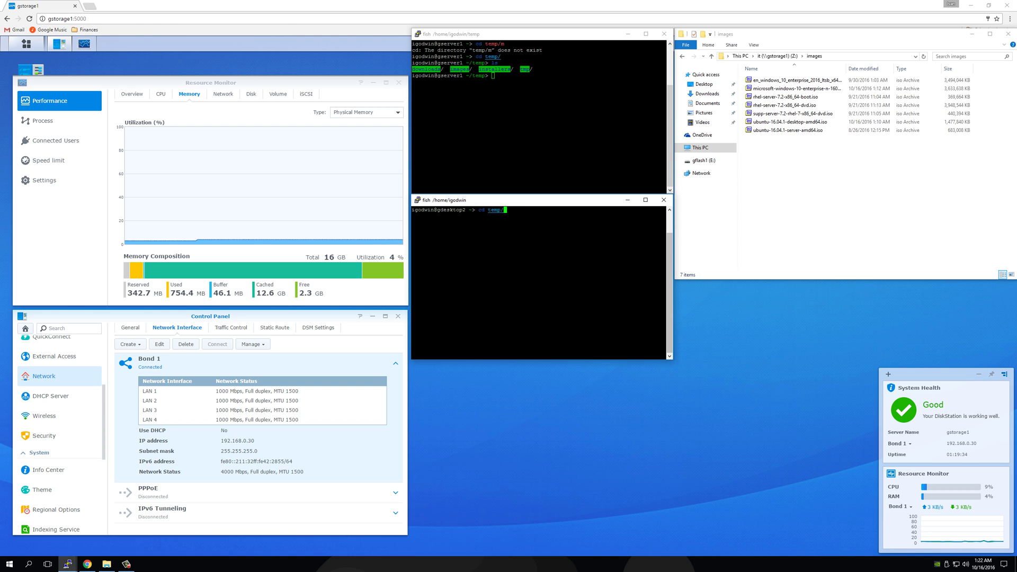
key(Return)
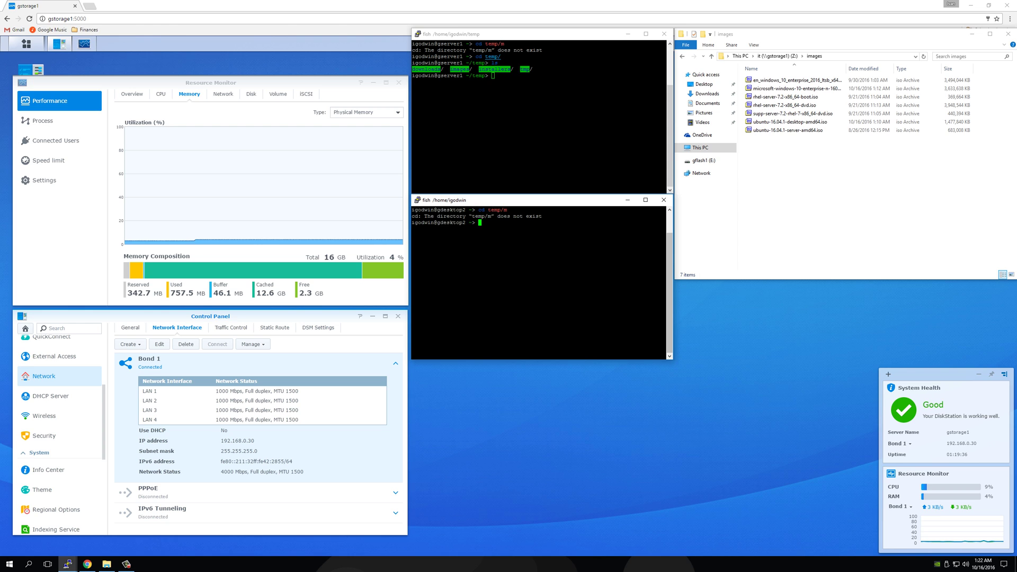
text(cd temp/)
key(Return)
text(ls)
key(Return)
text(clear)
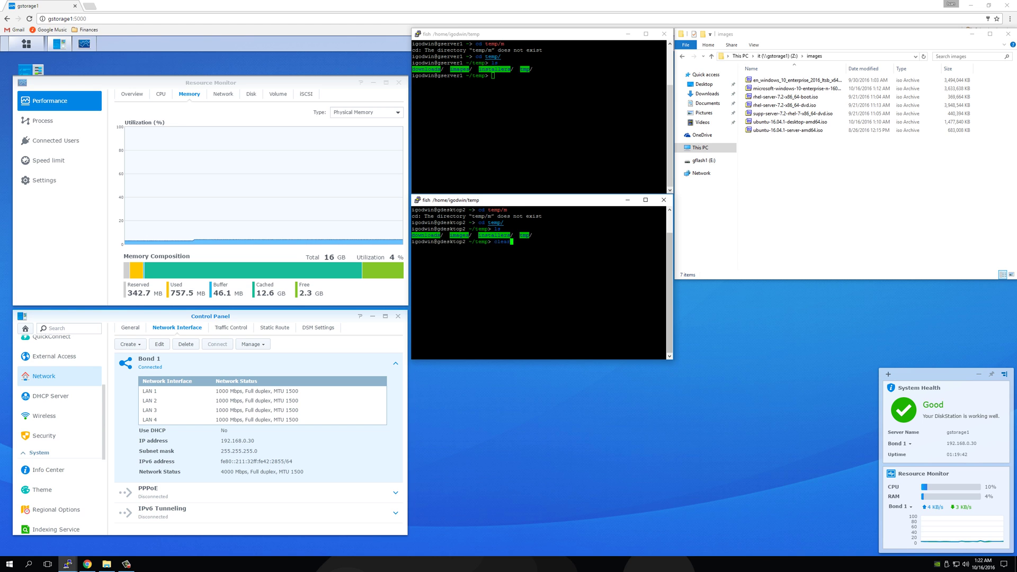
key(Return)
Clear gserver1, then confirm /home/igodwin/temp with pwd and ls on both machines
key(alt+Tab)
key(alt+Tab)
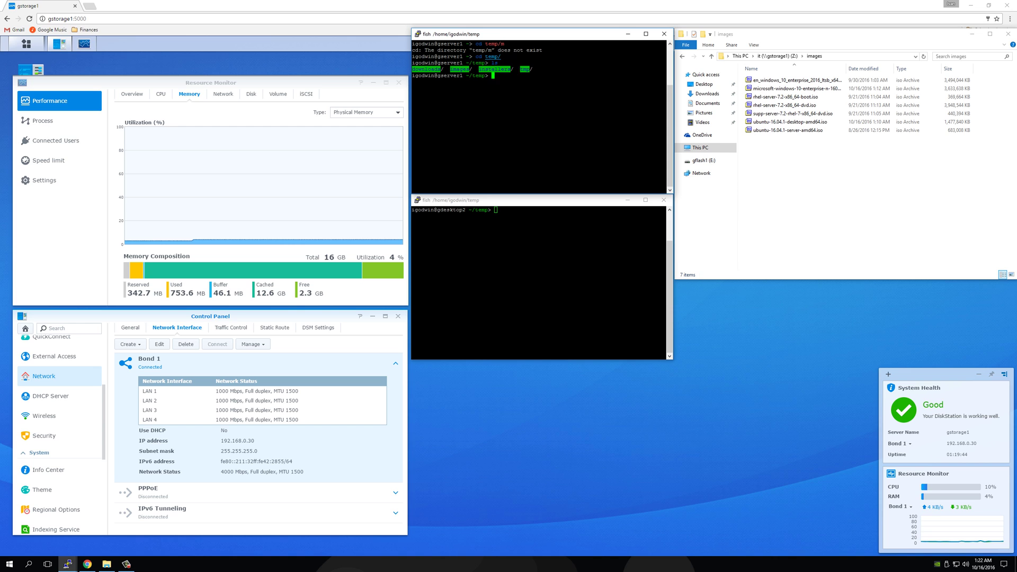
text(clear)
key(Return)
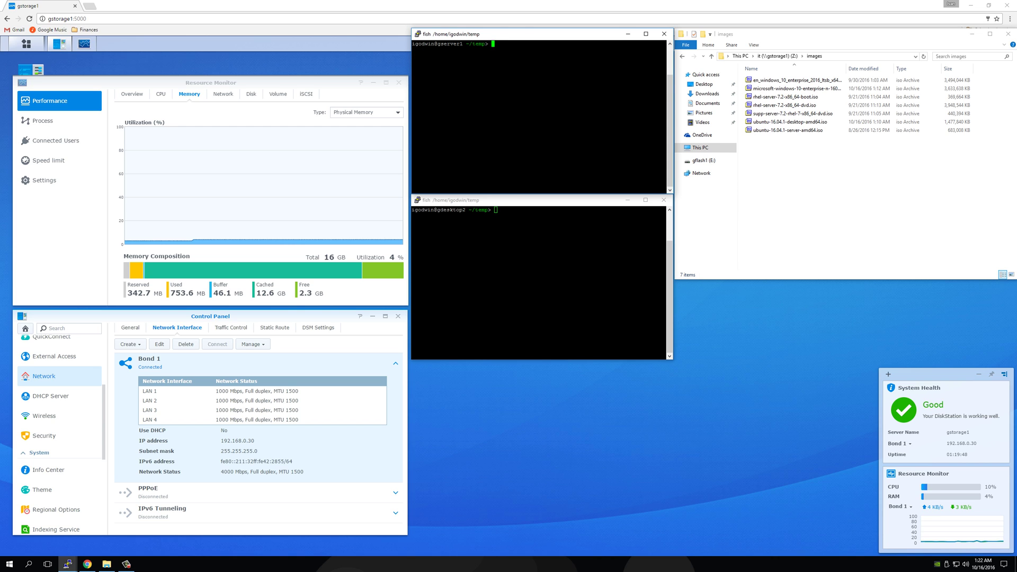
text(pwd)
key(Return)
key(alt+Tab)
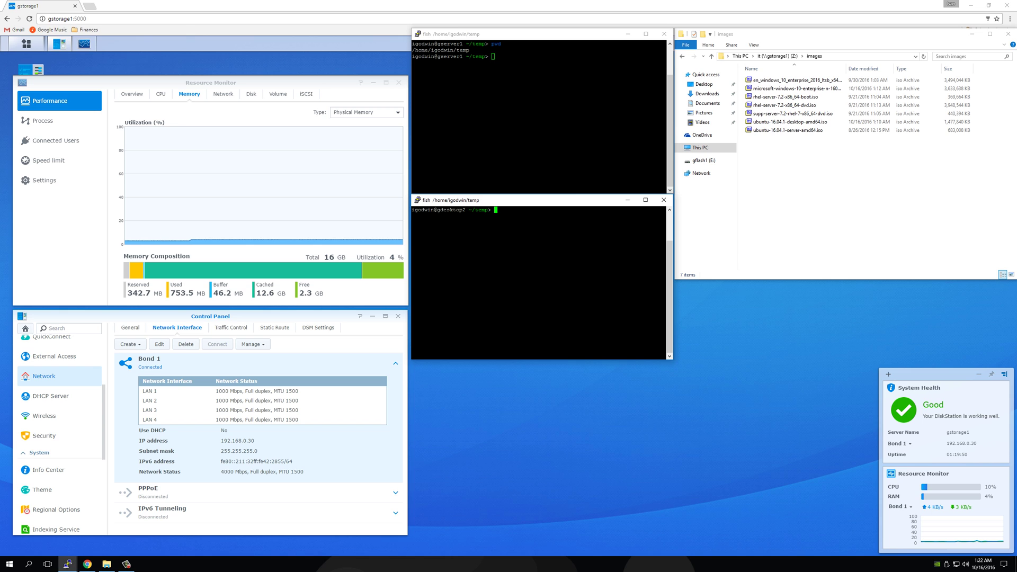
text(pwd)
key(Return)
text(ls)
key(Return)
key(alt+Tab)
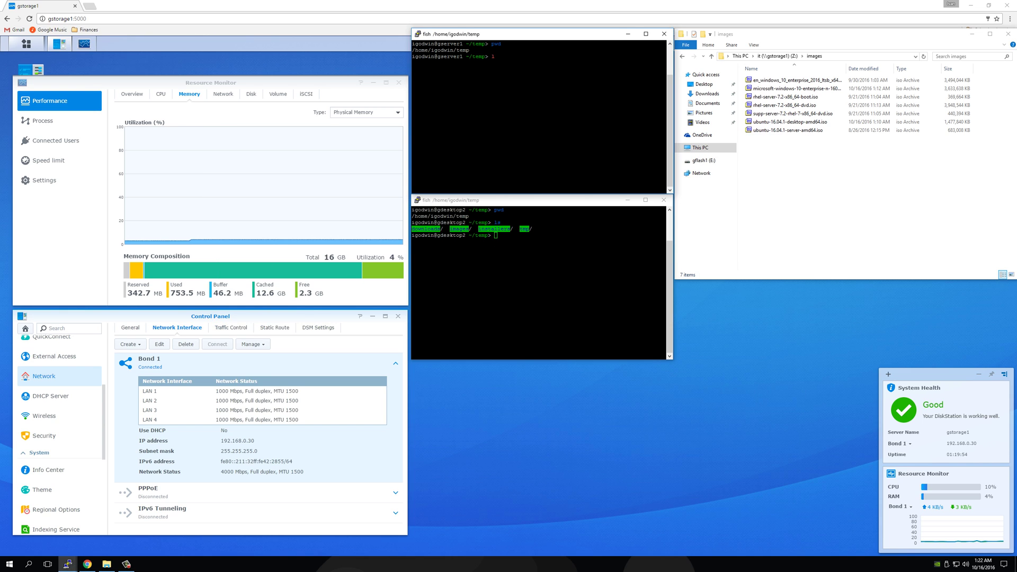
text(s)
key(Return)
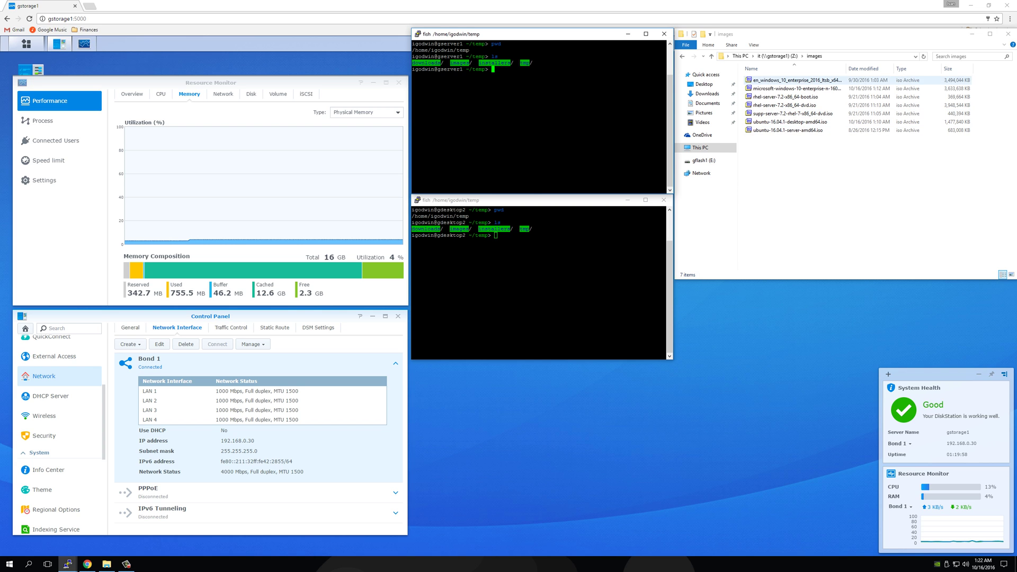
Copy the Windows 10 ISO, then switch Explorer to the four-item Downloads folder
right_click(775, 80)
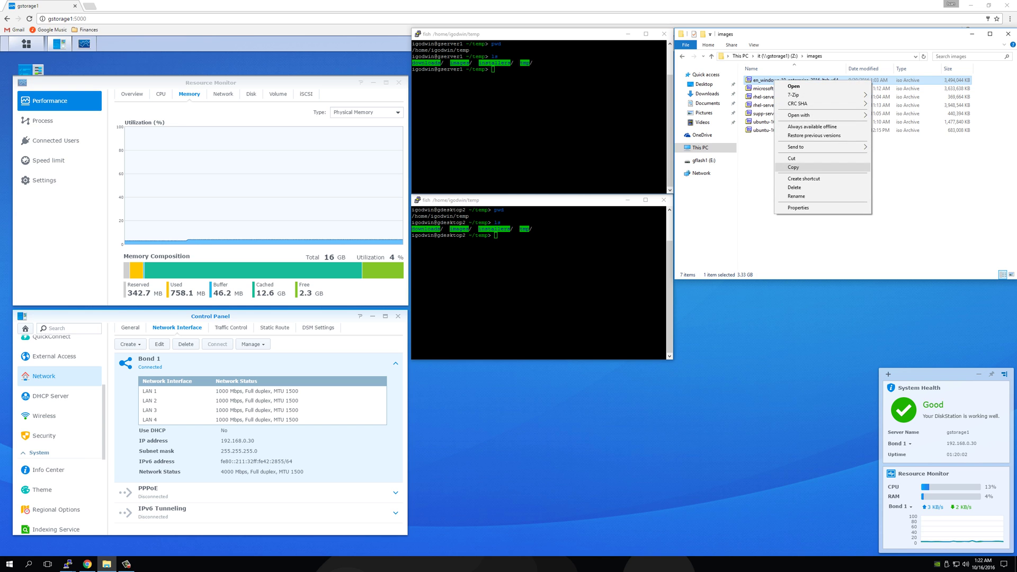
click(793, 168)
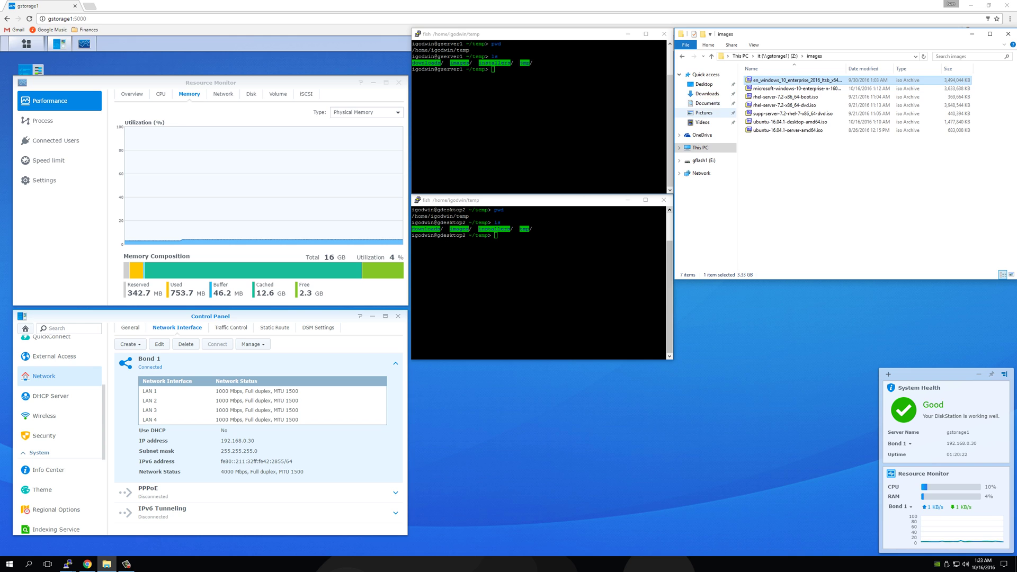
click(706, 94)
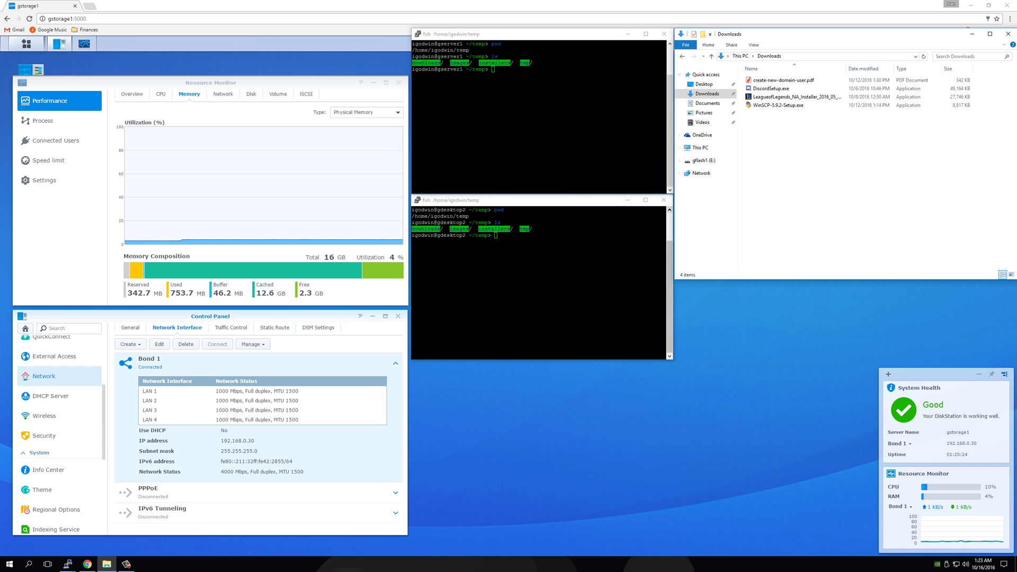
right_click(764, 140)
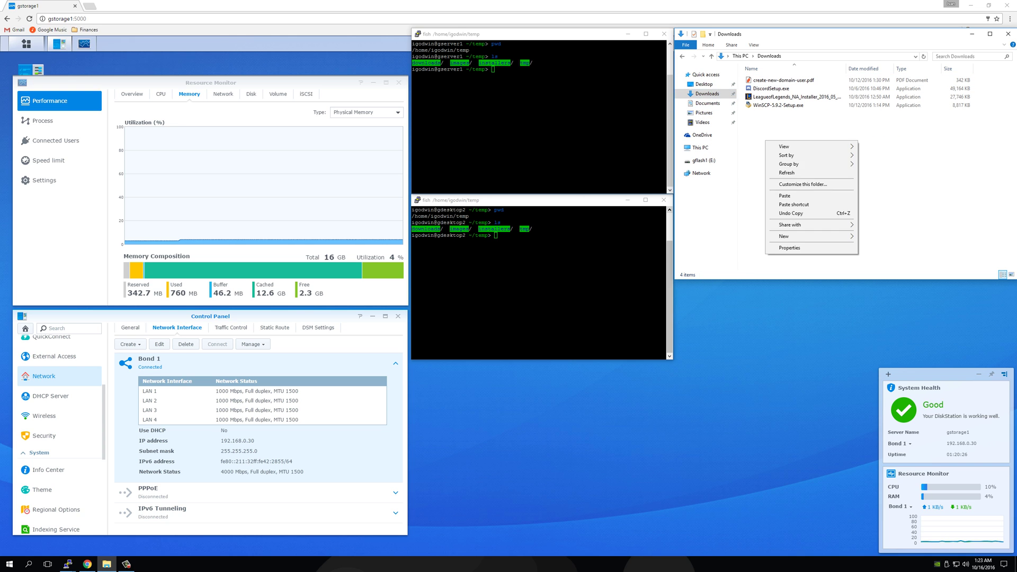
click(540, 119)
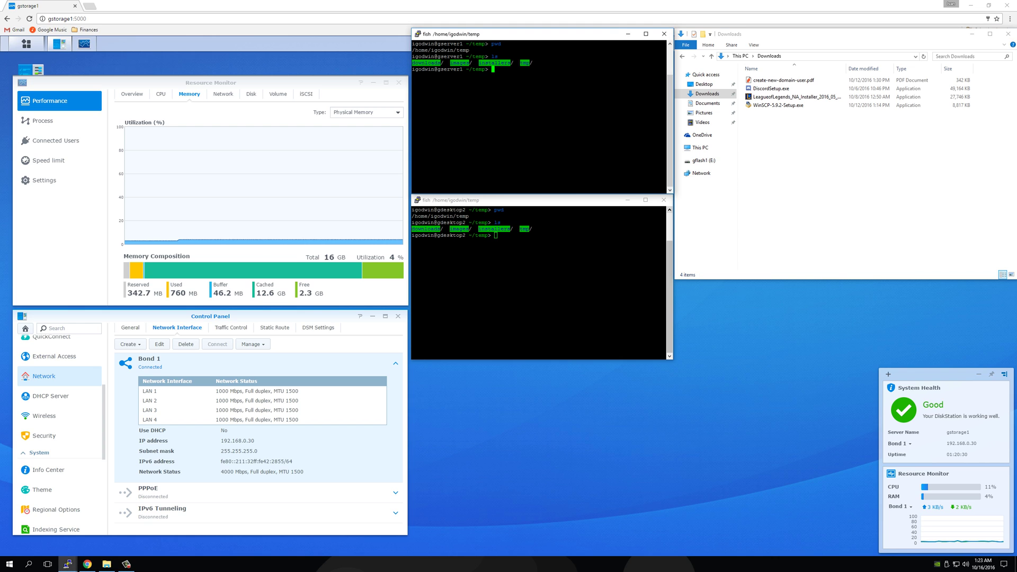
text(ls)
On gserver1, list temp, return home, and type the RHEL 7.2 ISO copy command
key(Return)
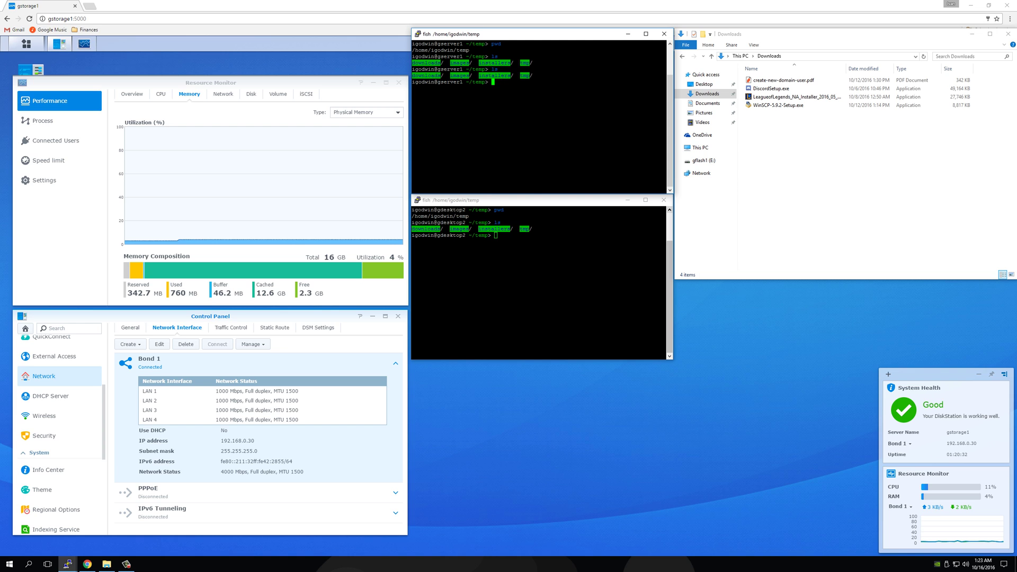
text(cd ..)
key(Return)
text(cp)
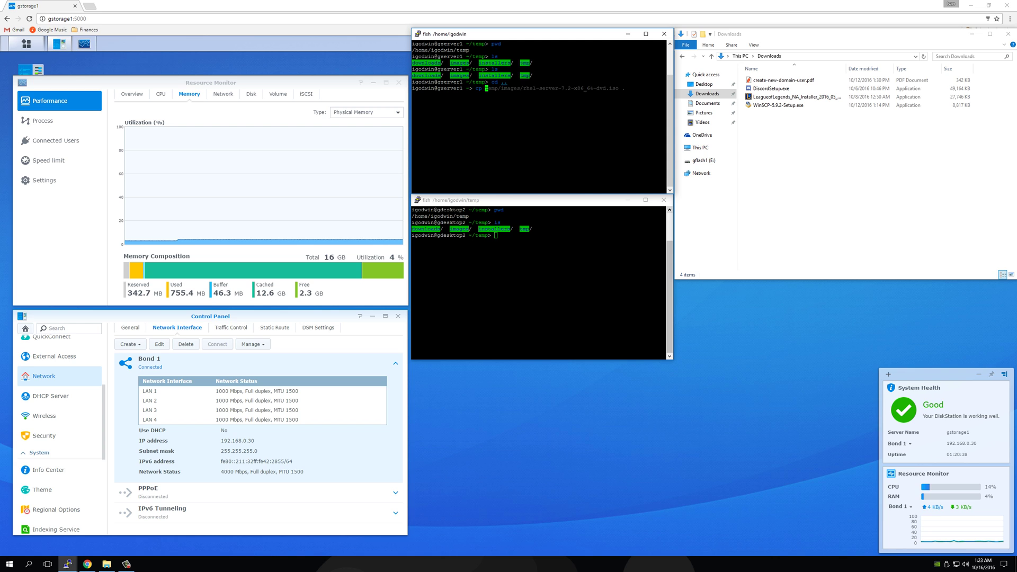
text( temp/images/)
text(r)
key(Tab)
key(Tab)
On gdesktop2, return home and type the Windows 10 Enterprise ISO copy command
click(541, 278)
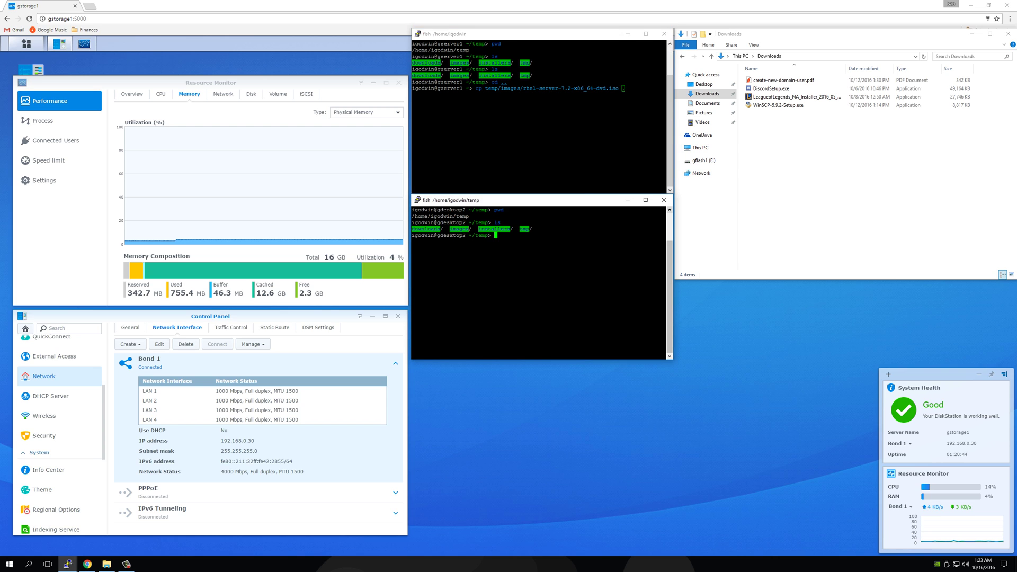
text(cd ..)
key(Return)
text(cp )
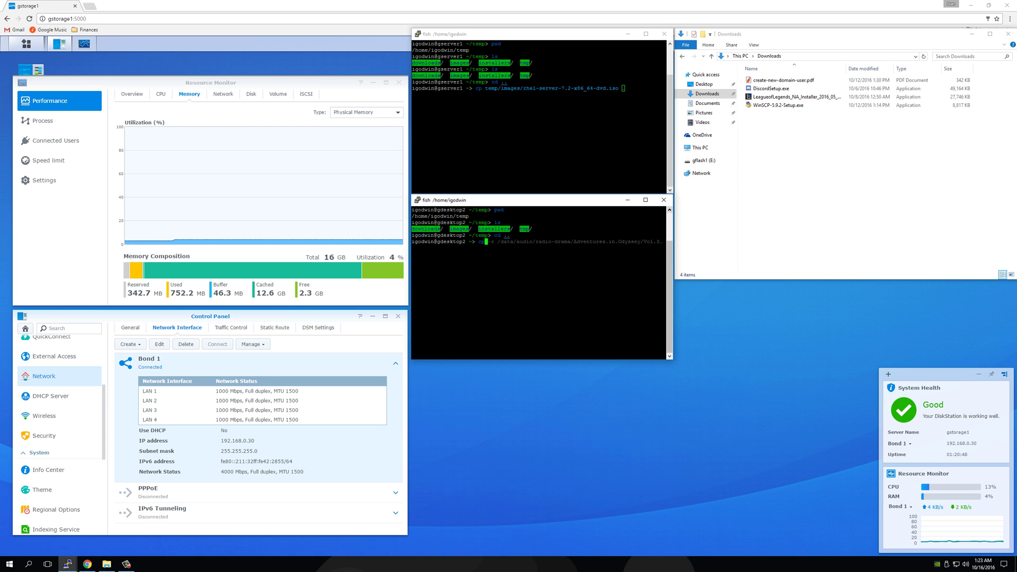
text(temp/)
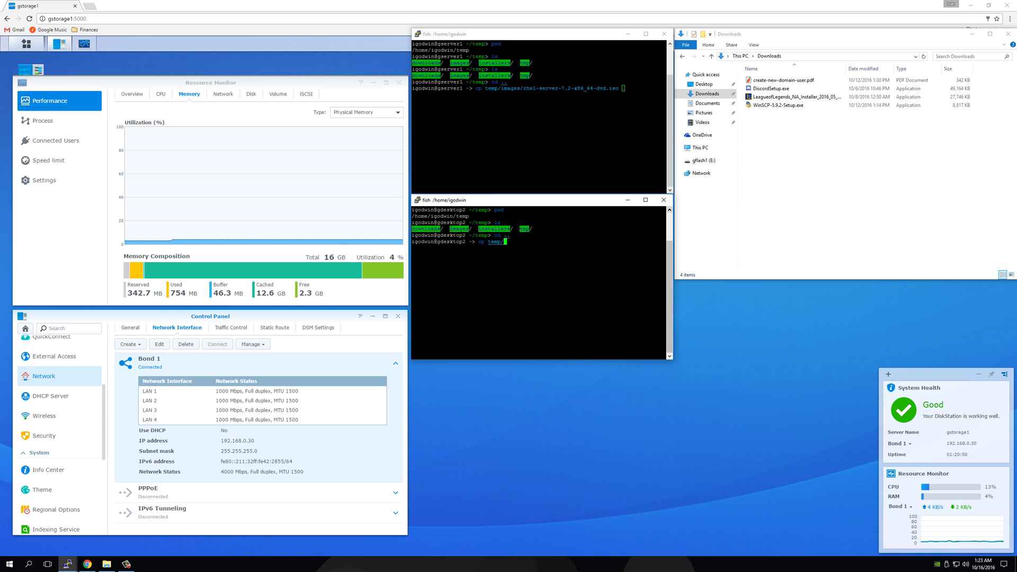
text(images/w)
key(Tab)
text(m)
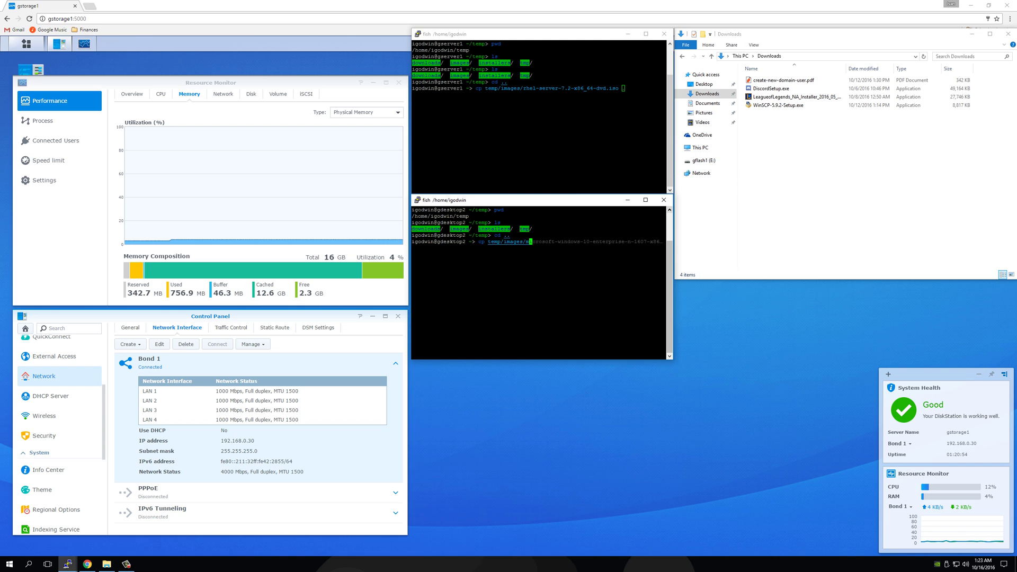
key(Tab)
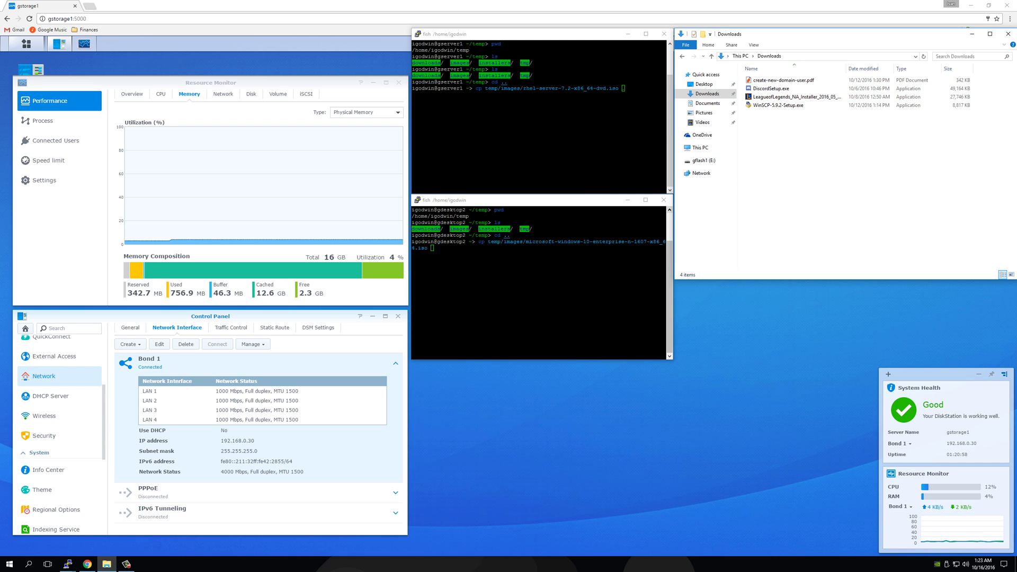
key(alt+Tab)
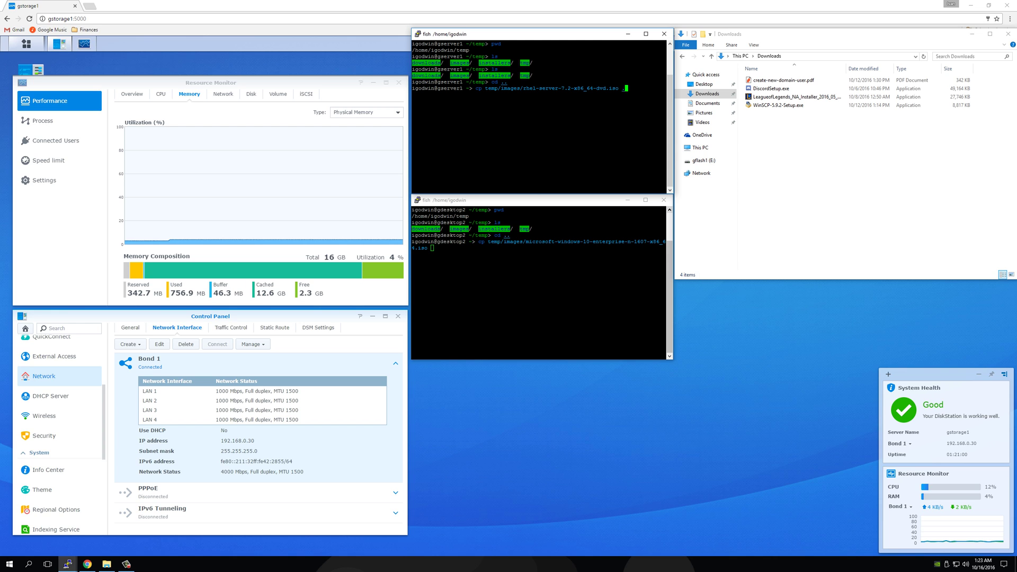
key(alt+Tab)
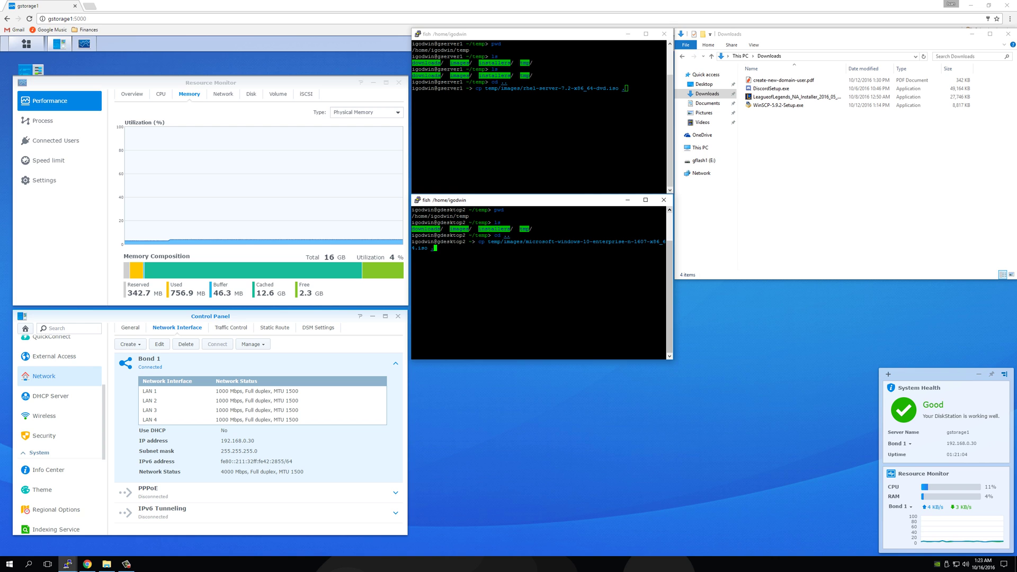
key(alt+Tab)
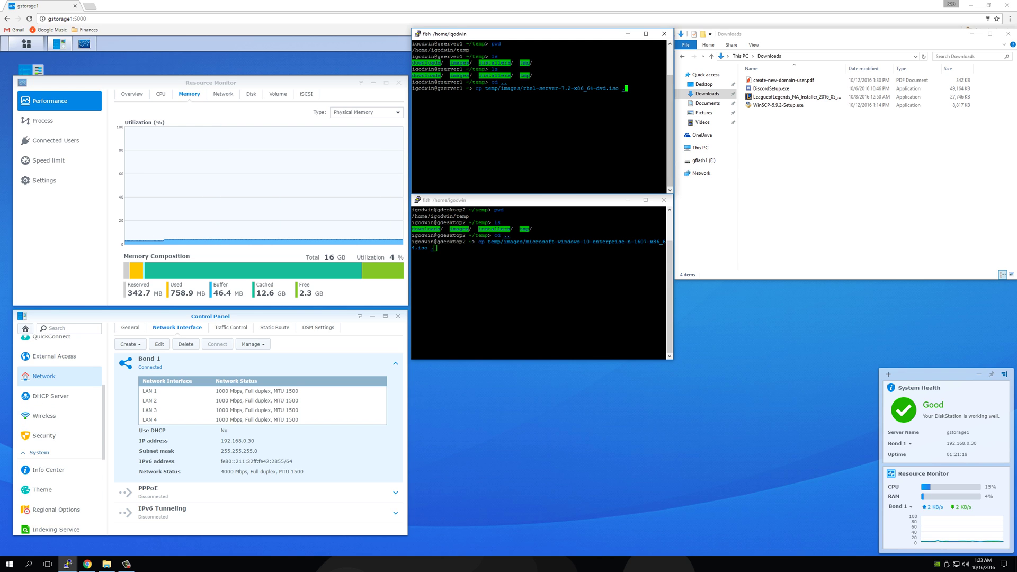
Start the RHEL ISO terminal copy and paste the Windows 10 LTSB ISO into Downloads
click(699, 200)
key(alt+Tab)
key(Return)
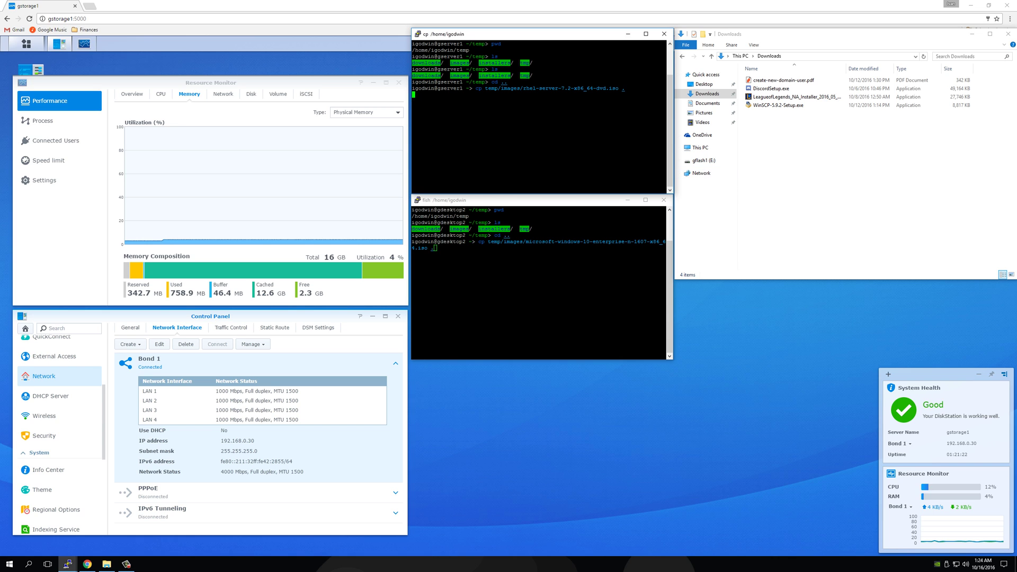
right_click(770, 162)
click(802, 226)
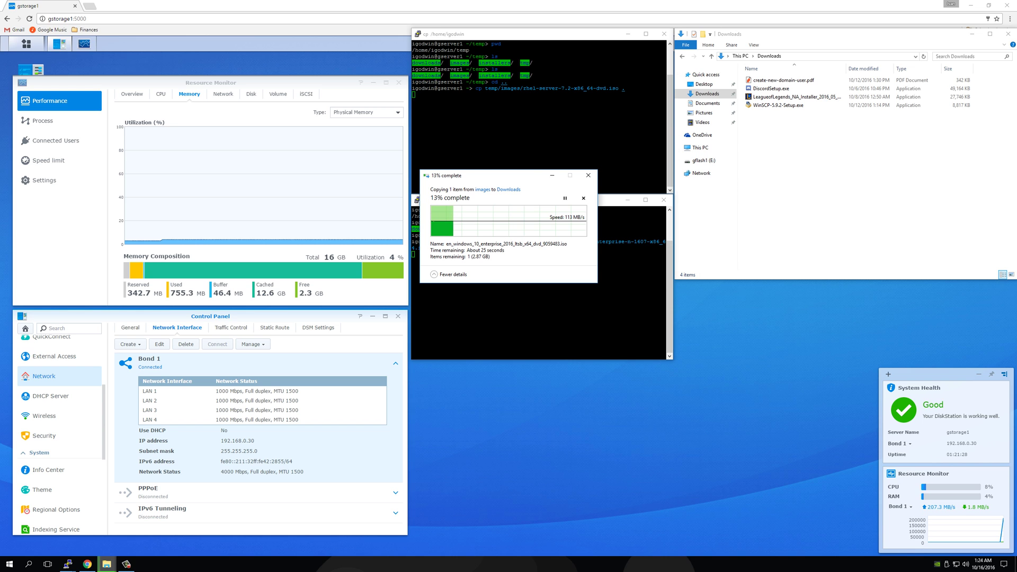
drag(509, 175, 798, 140)
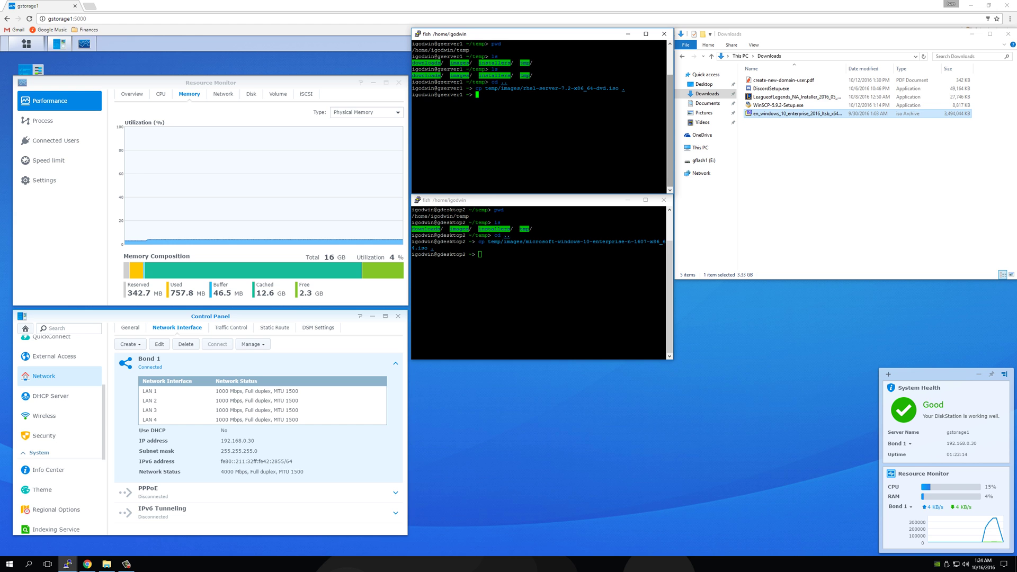
mouse_move(193, 184)
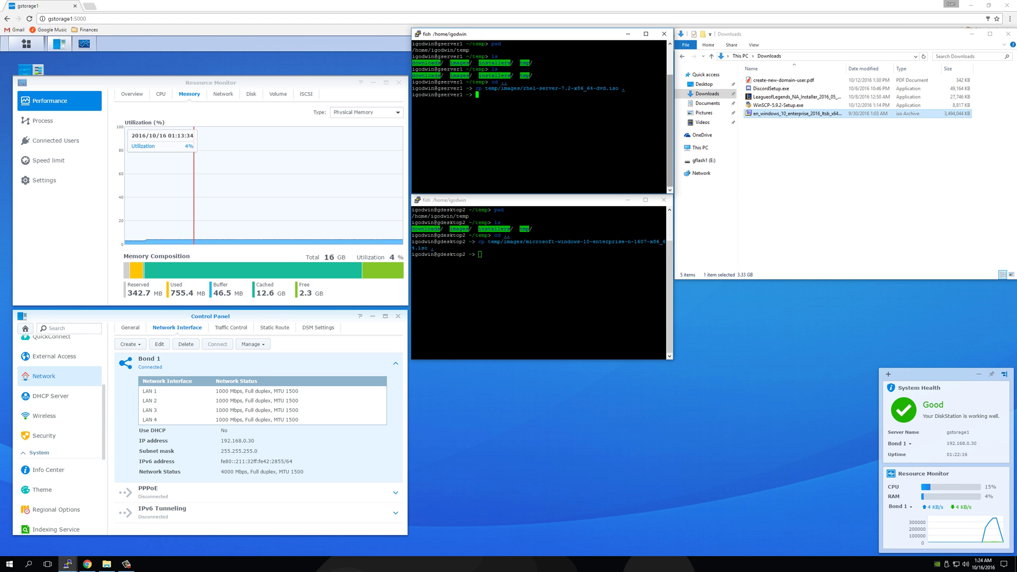
Open and close the DSM application list, then launch Storage Manager
click(26, 43)
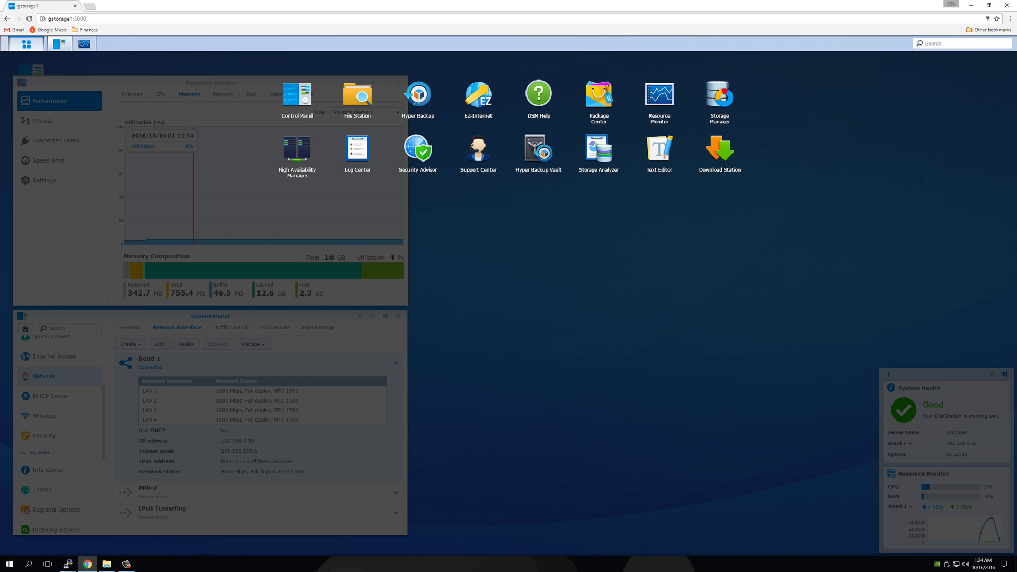
key(Escape)
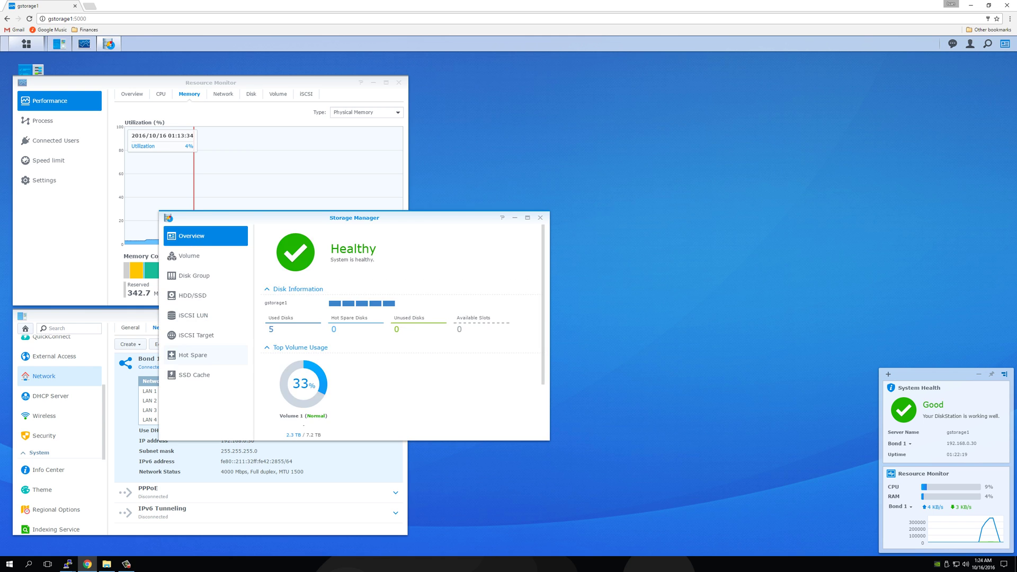
click(194, 374)
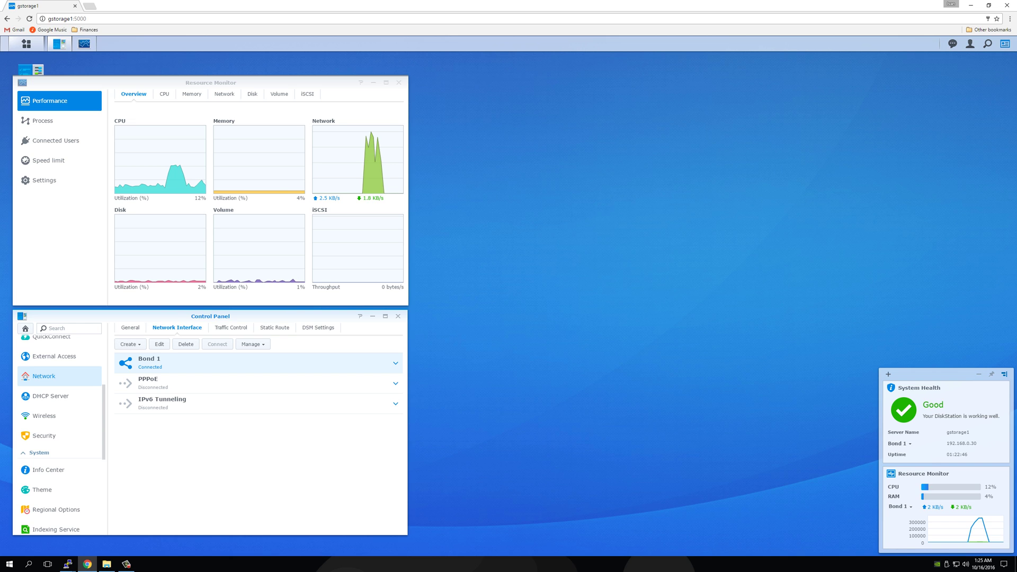
Open Bond 1's edit dialog to show its Adaptive Load Balancing aggregation mode
click(159, 344)
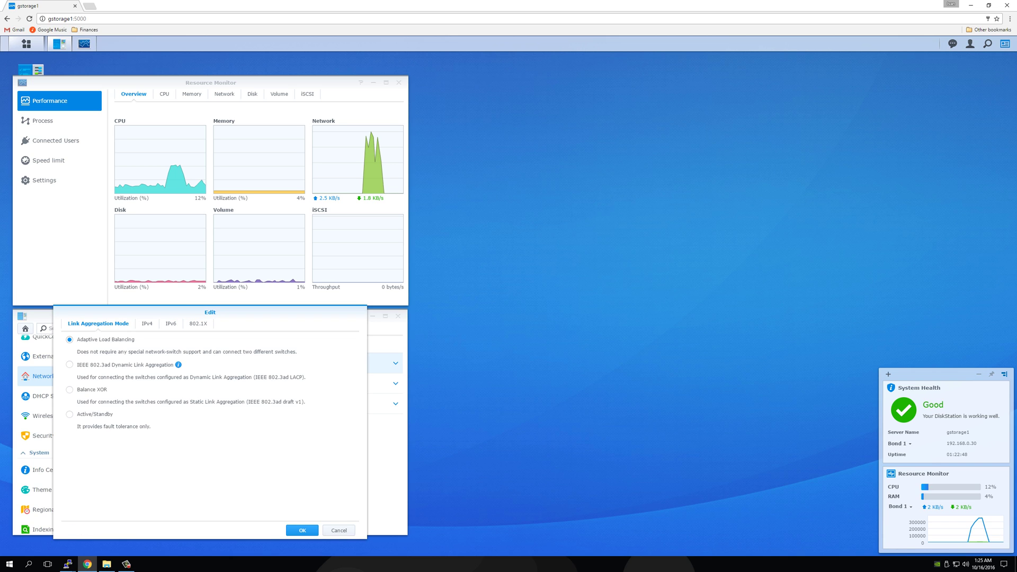